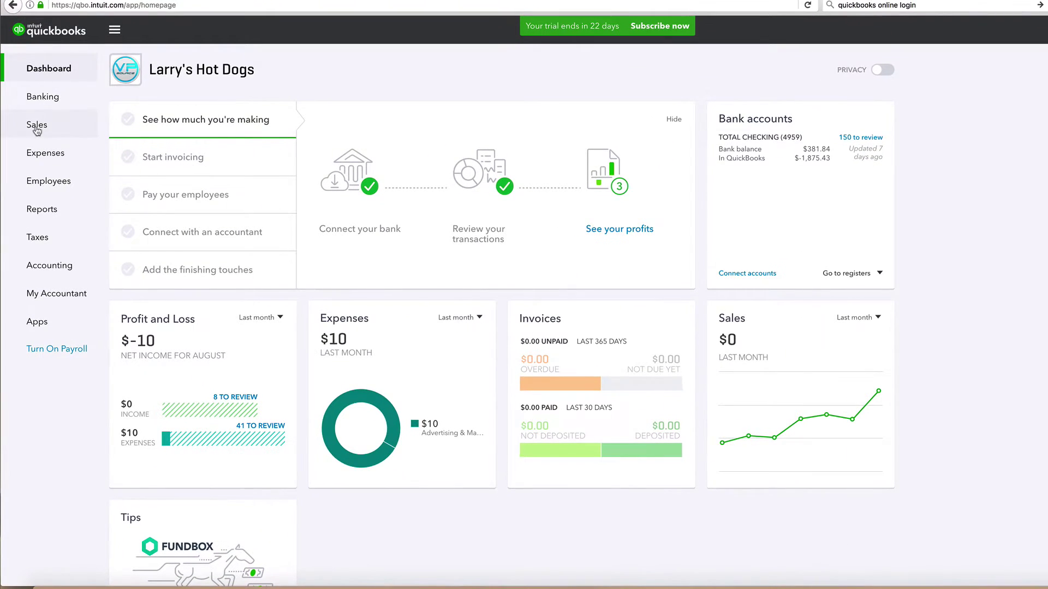
Step: Open the Sales Customers list
{"action": "left_click", "coordinate": [36, 127]}
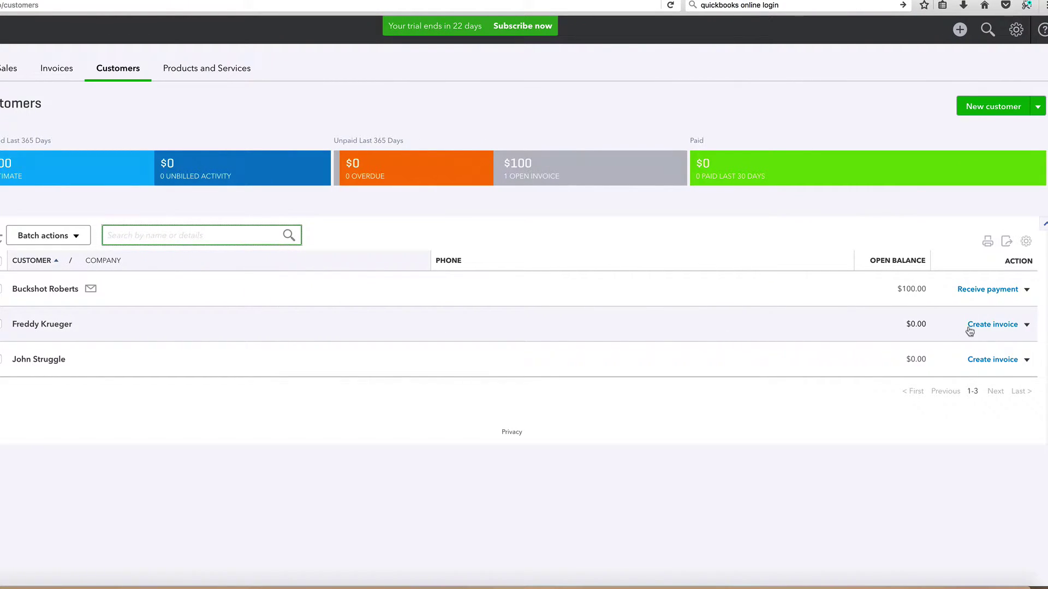
Step: Start a new invoice for the customer and fill in their e-mail address
{"action": "left_click", "coordinate": [991, 327]}
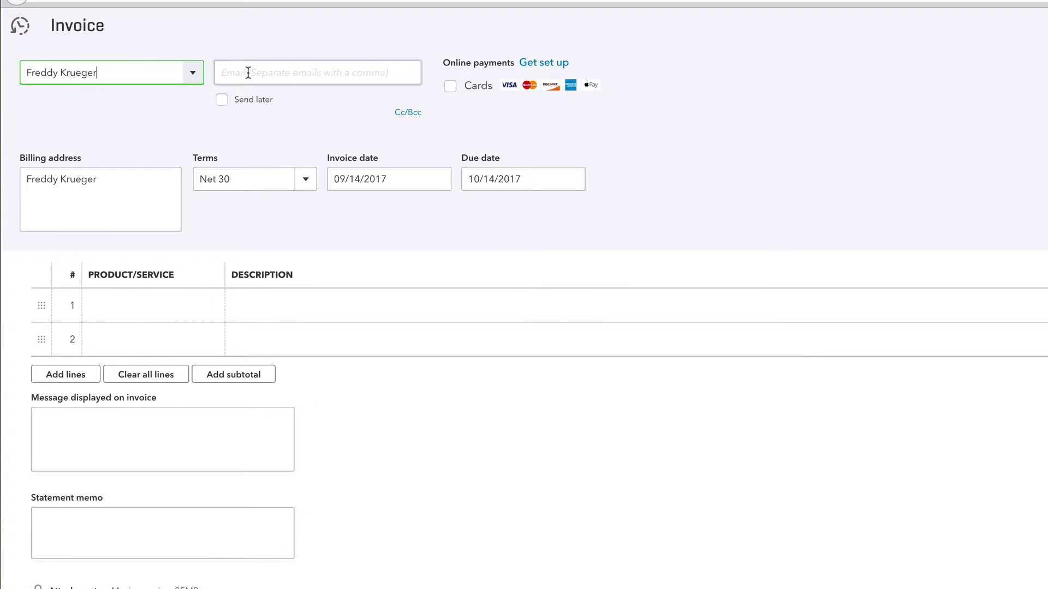
{"action": "left_click", "coordinate": [248, 73]}
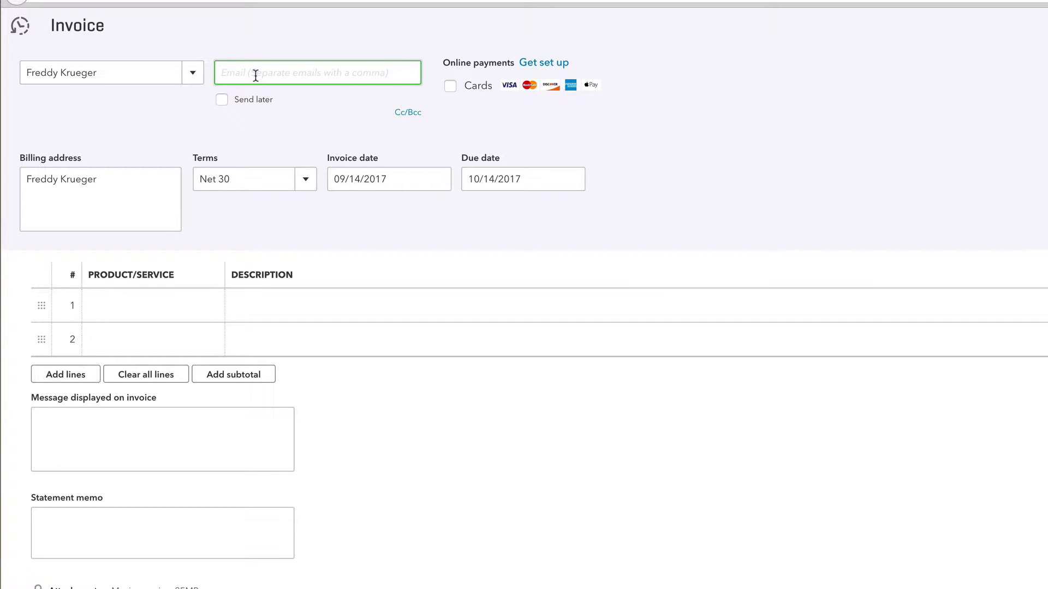
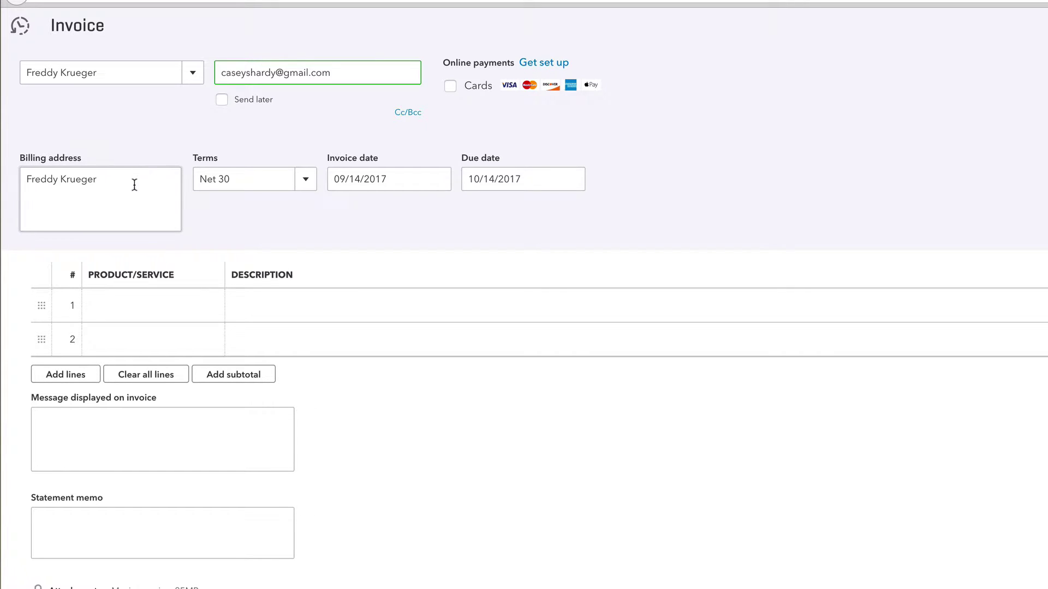
Step: Set the invoice terms to Net 15, making it due 09/29/2017
{"action": "left_click", "coordinate": [307, 188]}
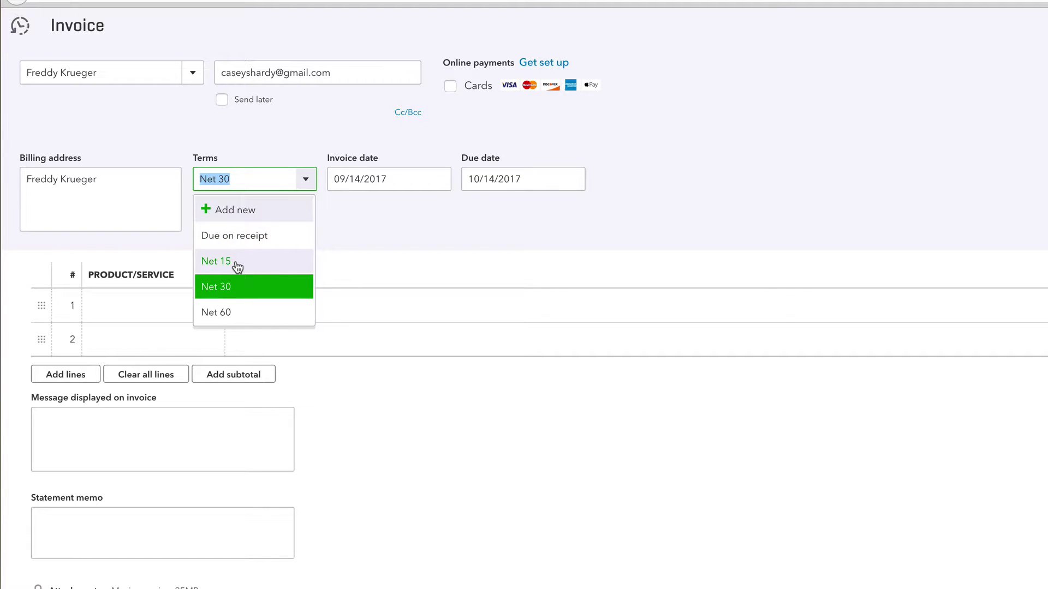
{"action": "left_click", "coordinate": [236, 262]}
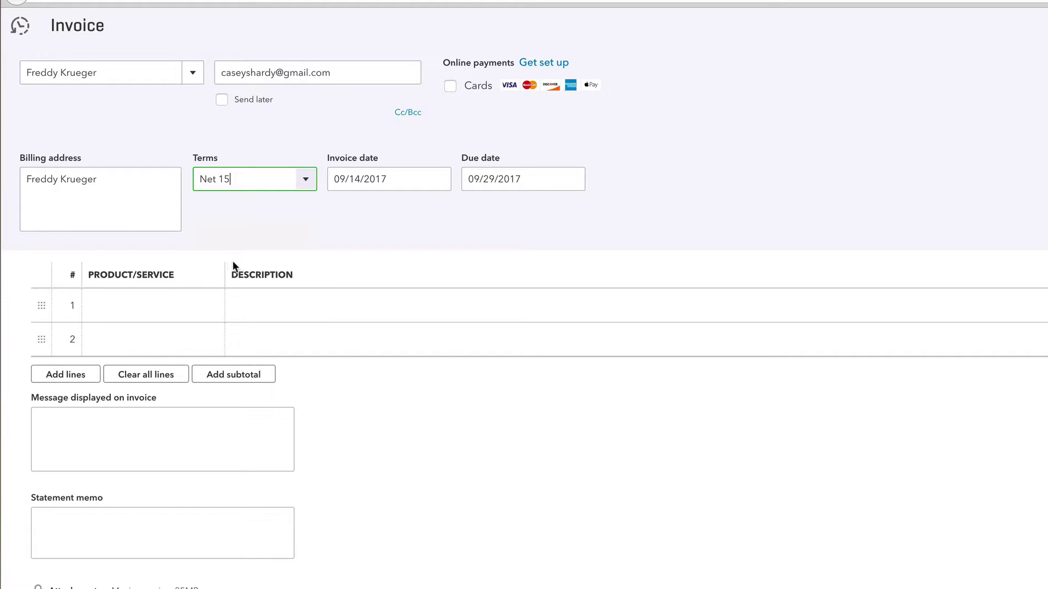
{"action": "left_click", "coordinate": [223, 217]}
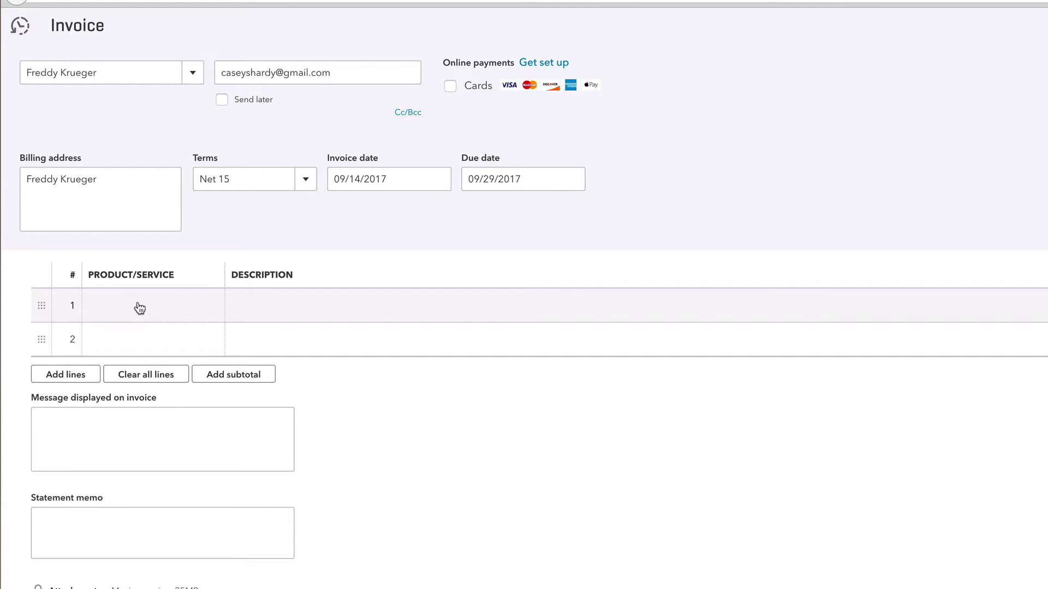
{"action": "left_click", "coordinate": [135, 308]}
{"action": "left_click", "coordinate": [211, 308]}
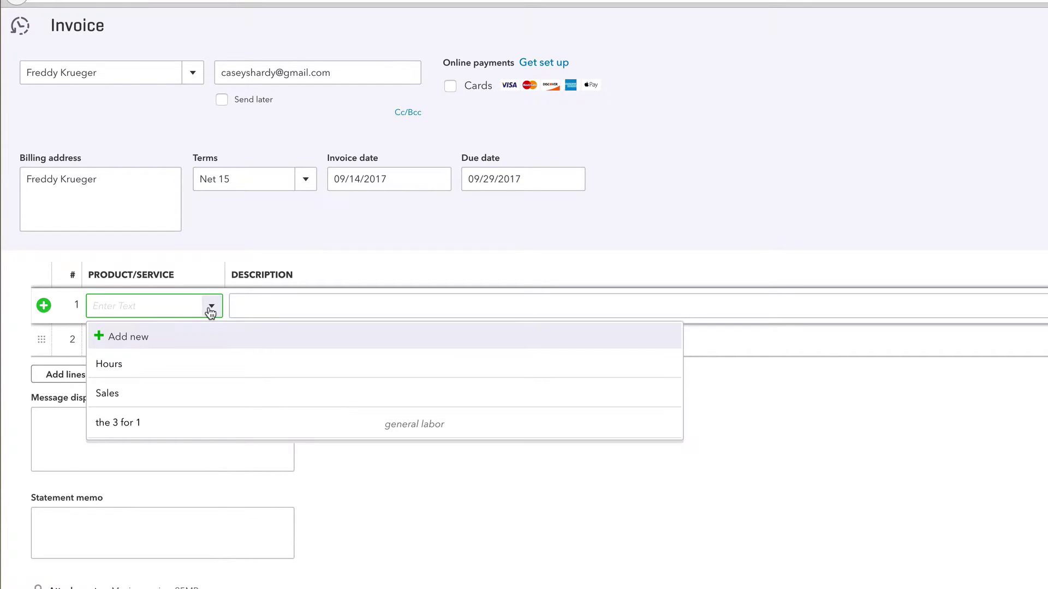
{"action": "left_click", "coordinate": [404, 516]}
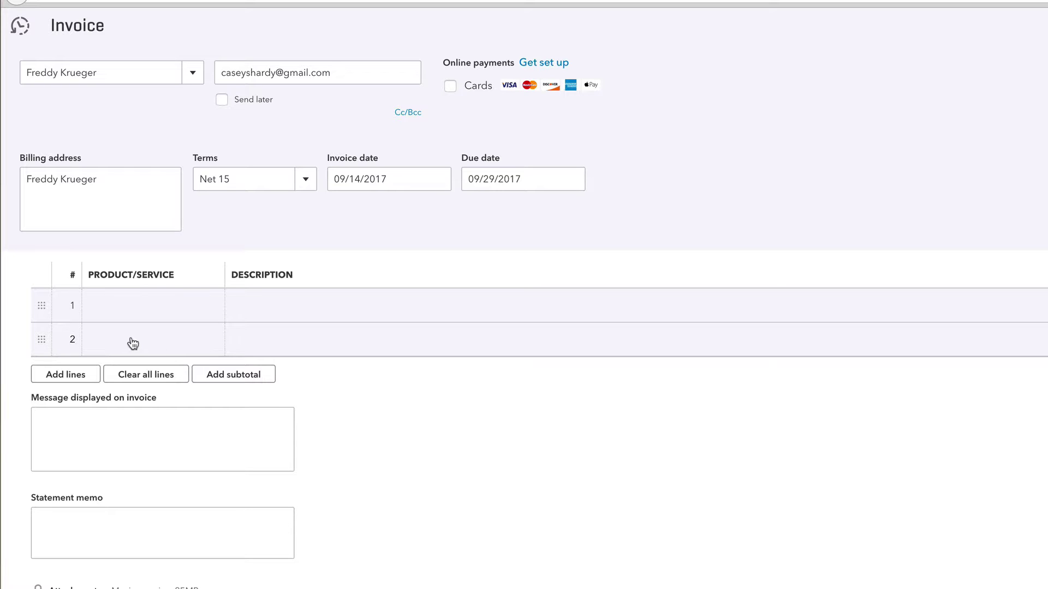
{"action": "left_click", "coordinate": [130, 301]}
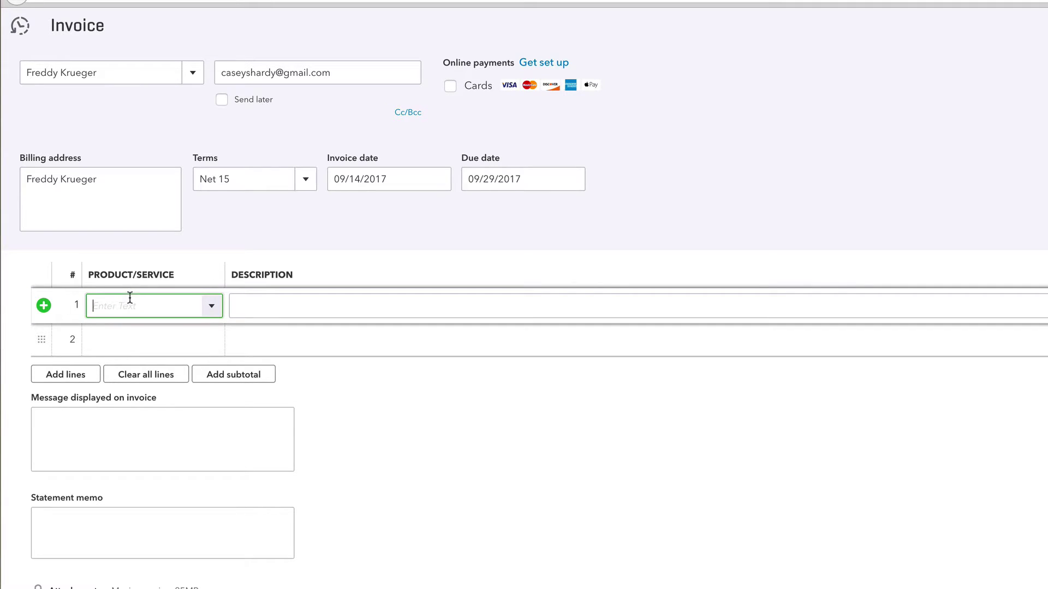
{"action": "left_click", "coordinate": [213, 311]}
{"action": "left_click", "coordinate": [145, 367]}
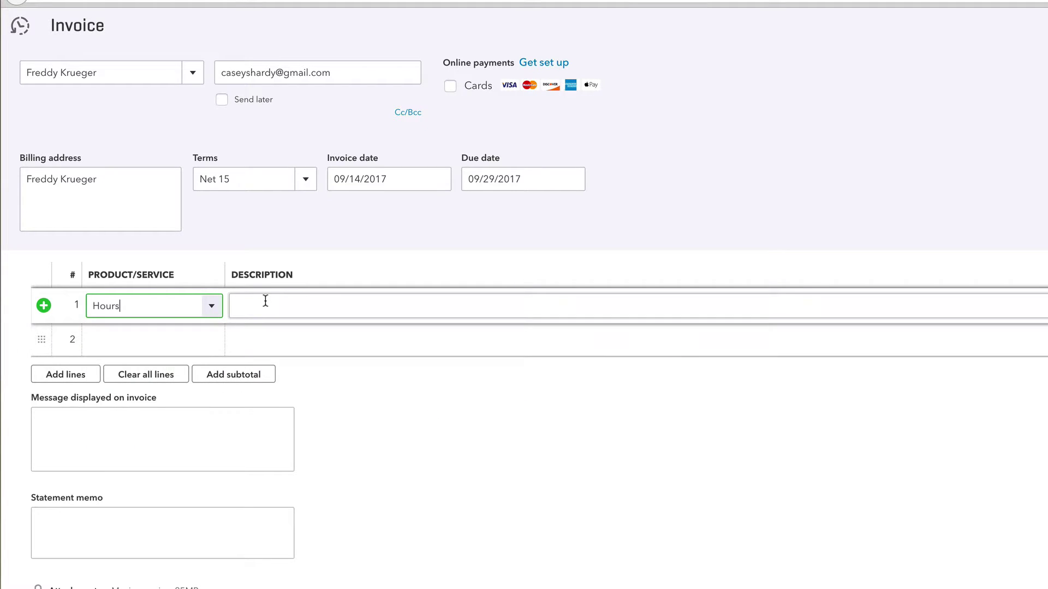
{"action": "left_click", "coordinate": [265, 300]}
{"action": "type", "text": "5 gen"}
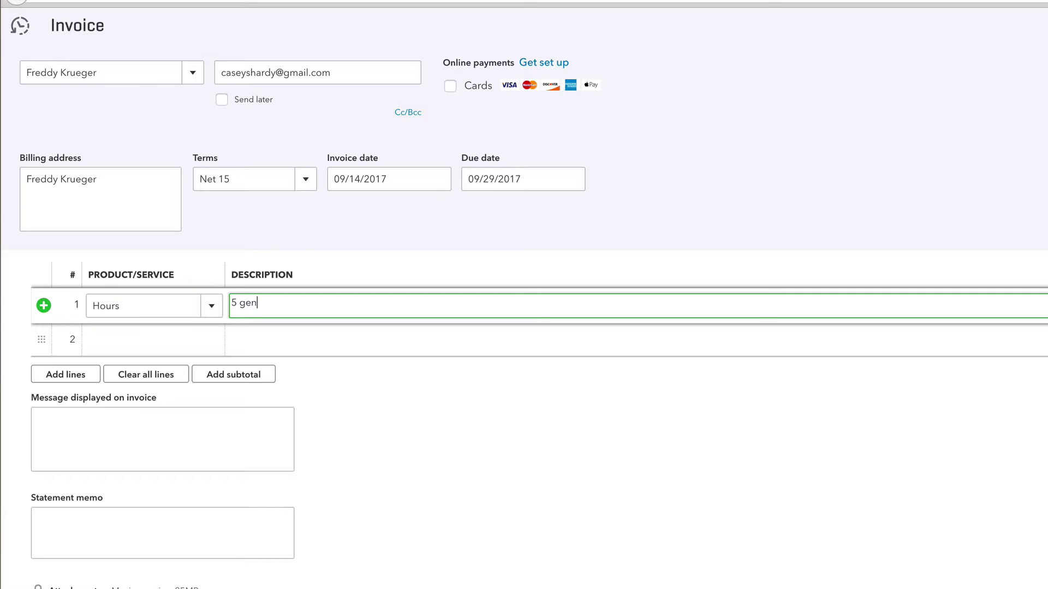
{"action": "type", "text": "eral"}
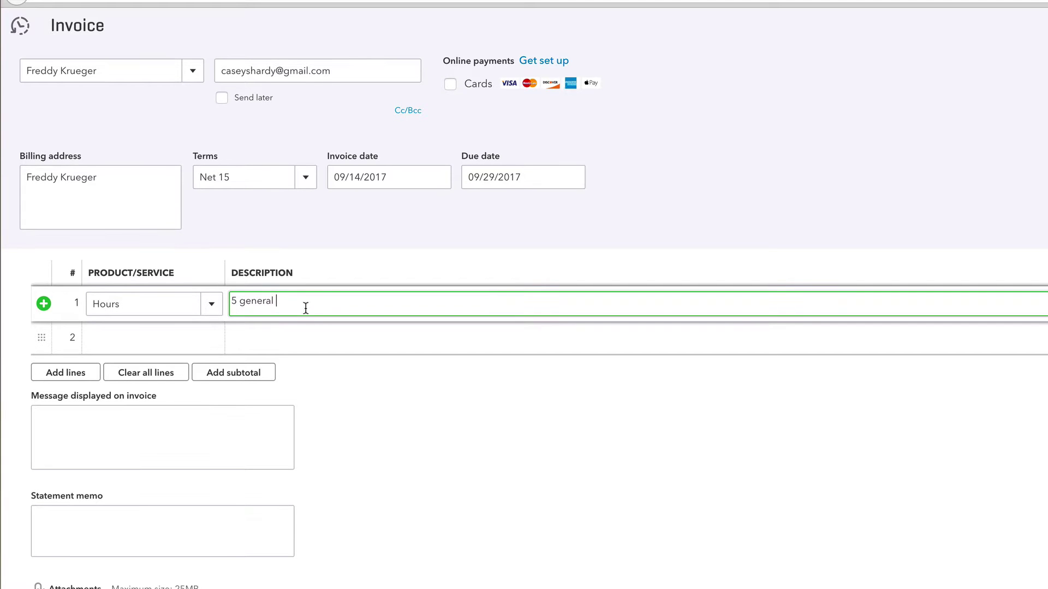
{"action": "left_click_drag", "start_coordinate": [320, 300], "coordinate": [206, 297]}
{"action": "key", "text": "BackSpace"}
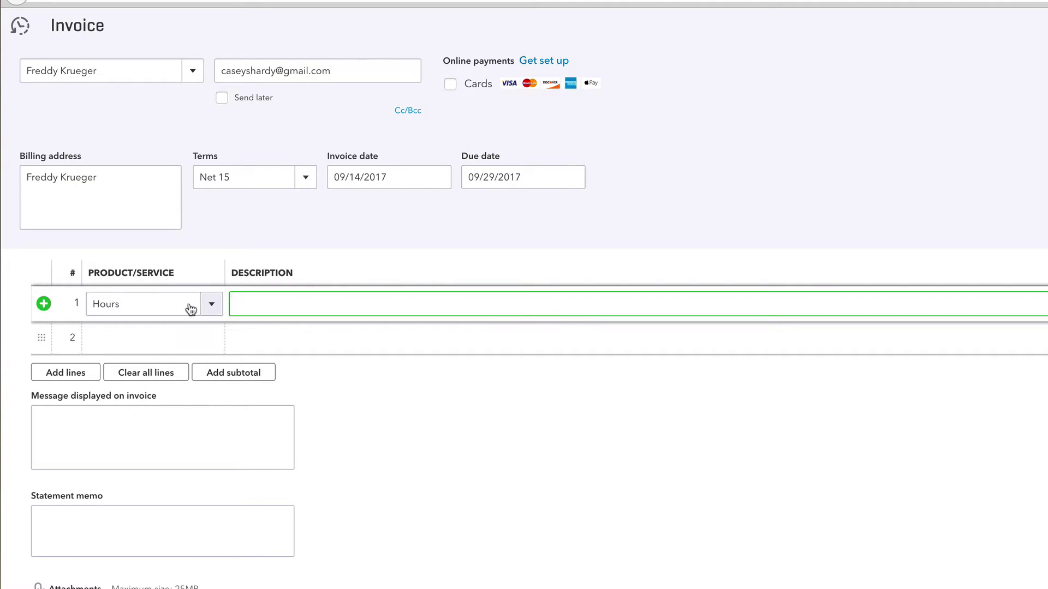
{"action": "left_click", "coordinate": [174, 303]}
{"action": "key", "text": "BackSpace"}
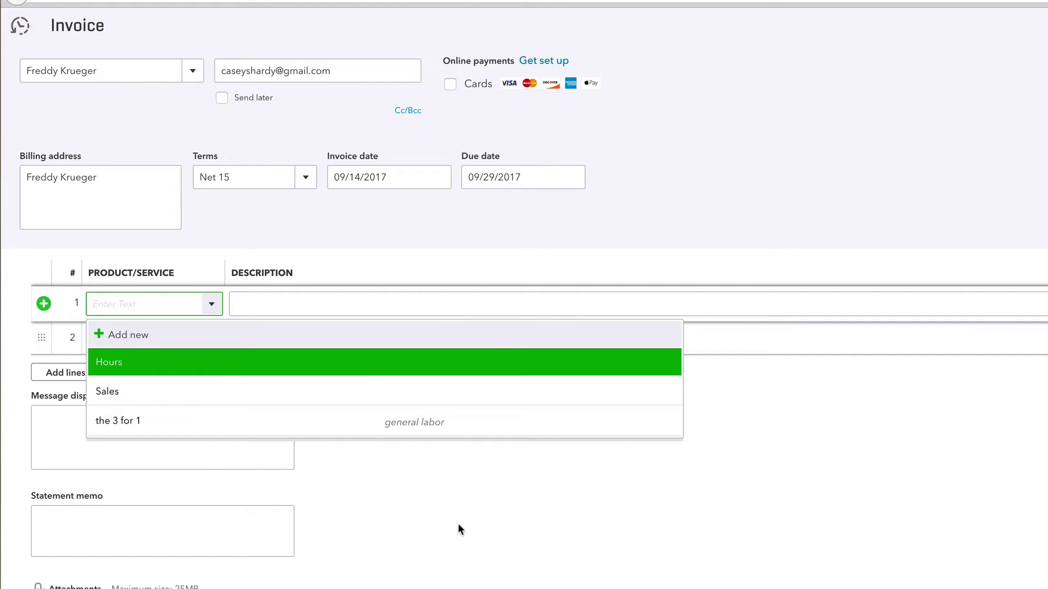
{"action": "left_click", "coordinate": [483, 514]}
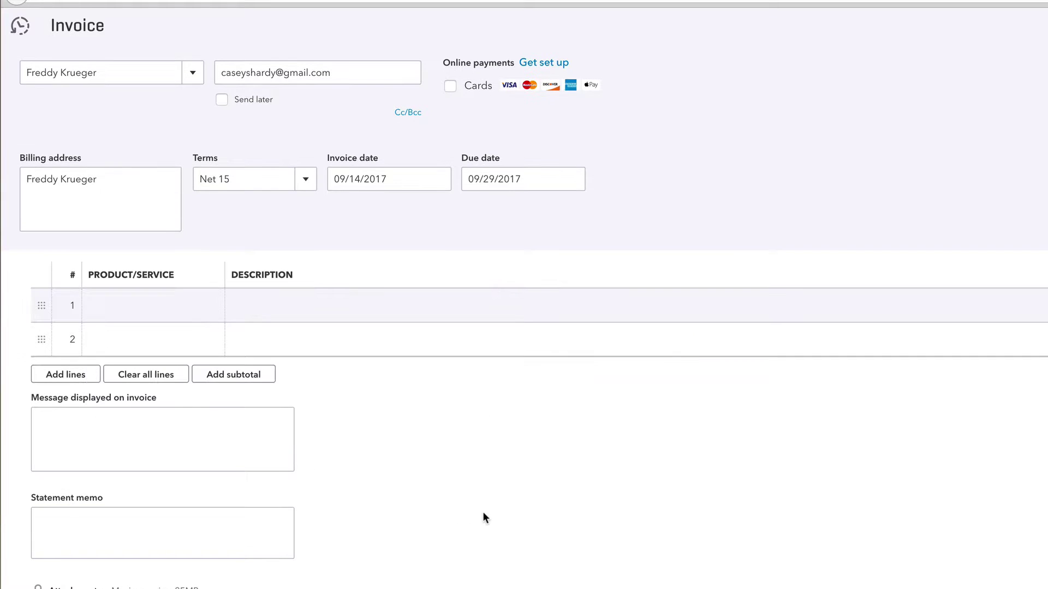
Step: Add more line rows and start a new product/service from line 1's item list
{"action": "left_click", "coordinate": [66, 380]}
{"action": "left_click", "coordinate": [112, 306]}
{"action": "left_click", "coordinate": [212, 310]}
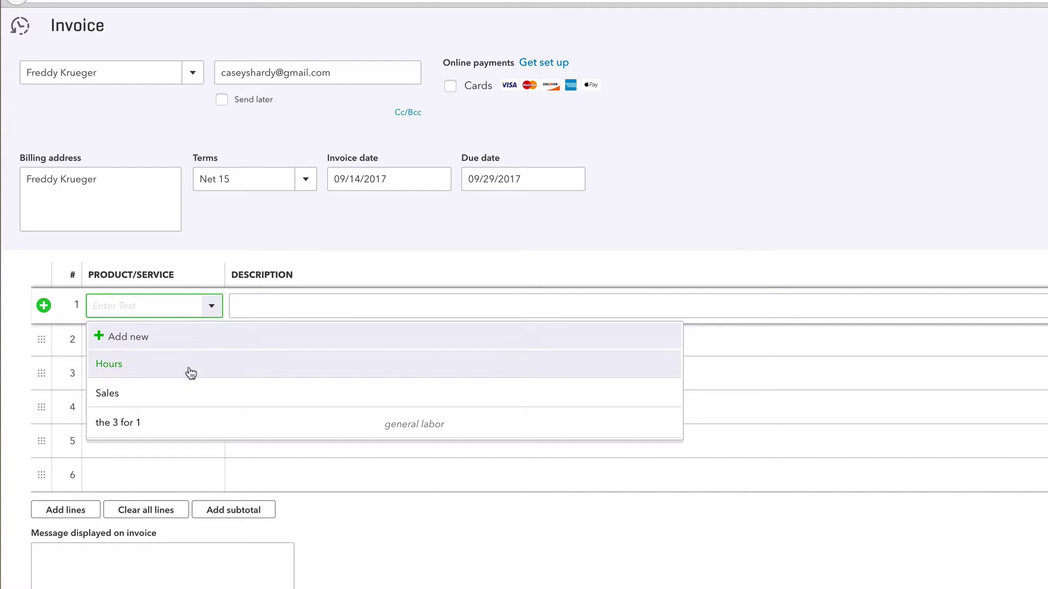
{"action": "left_click", "coordinate": [131, 337]}
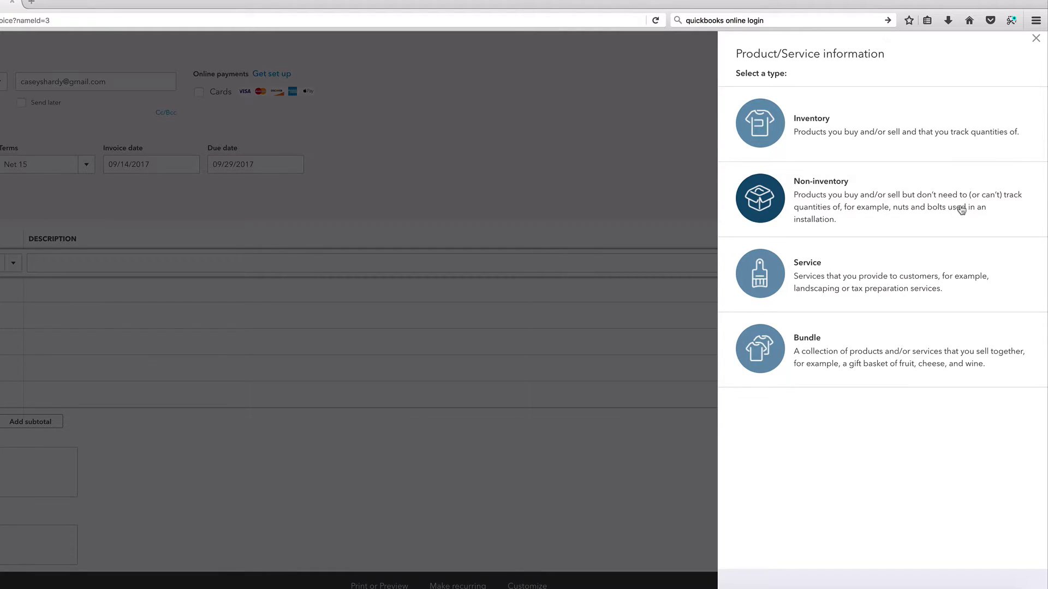
Step: Make the new item a Service named Bronze Package
{"action": "left_click", "coordinate": [803, 280]}
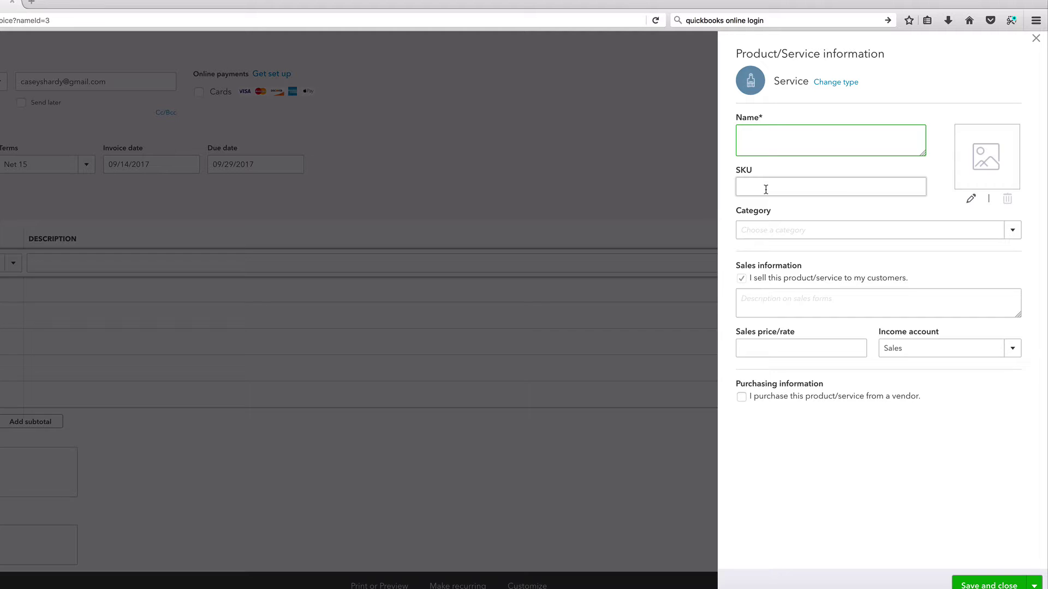
{"action": "type", "text": "Bronze"}
{"action": "type", "text": "Package"}
Step: Create and assign a new item category named 'Bronze Packge'
{"action": "left_click", "coordinate": [1015, 231]}
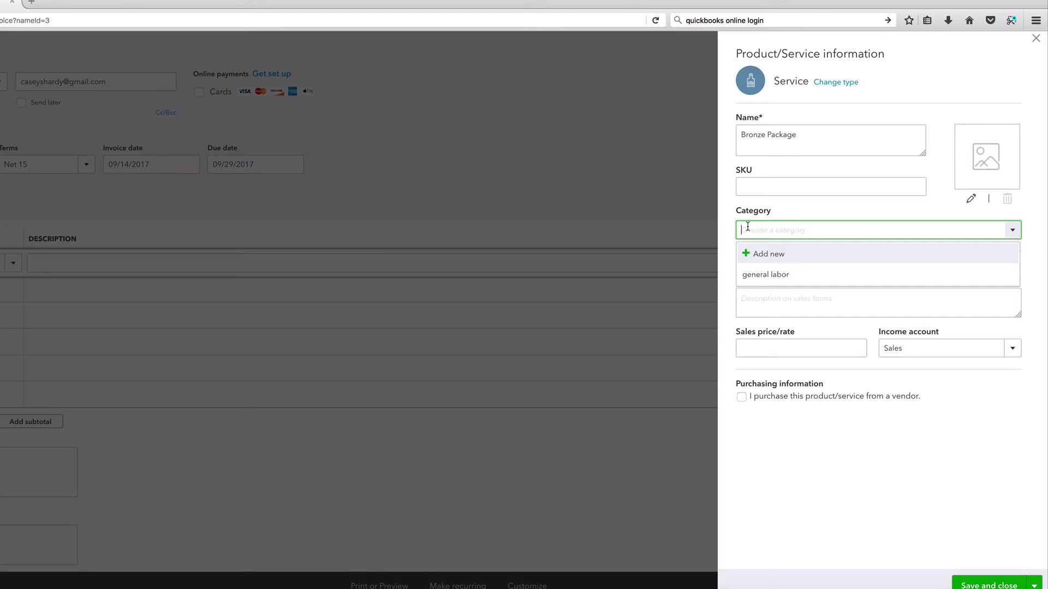
{"action": "type", "text": "Bronze Packge"}
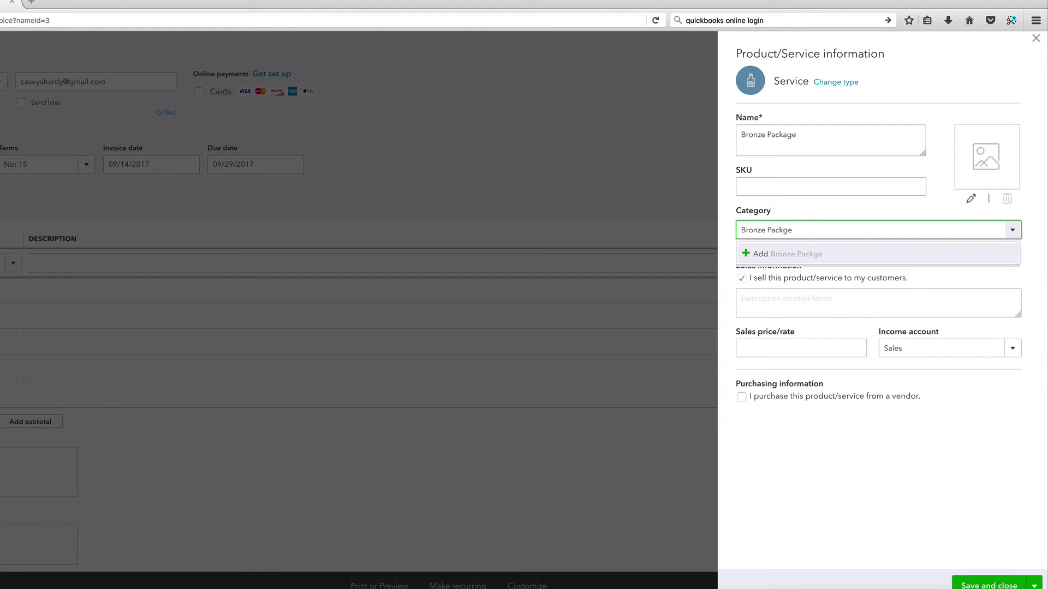
{"action": "key", "text": "Return"}
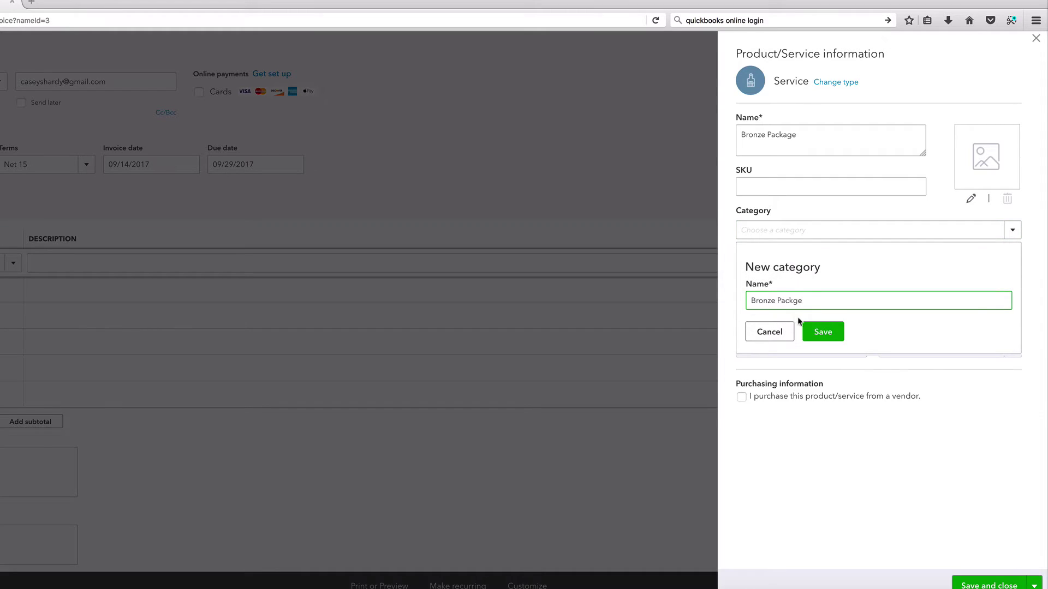
{"action": "left_click", "coordinate": [805, 326]}
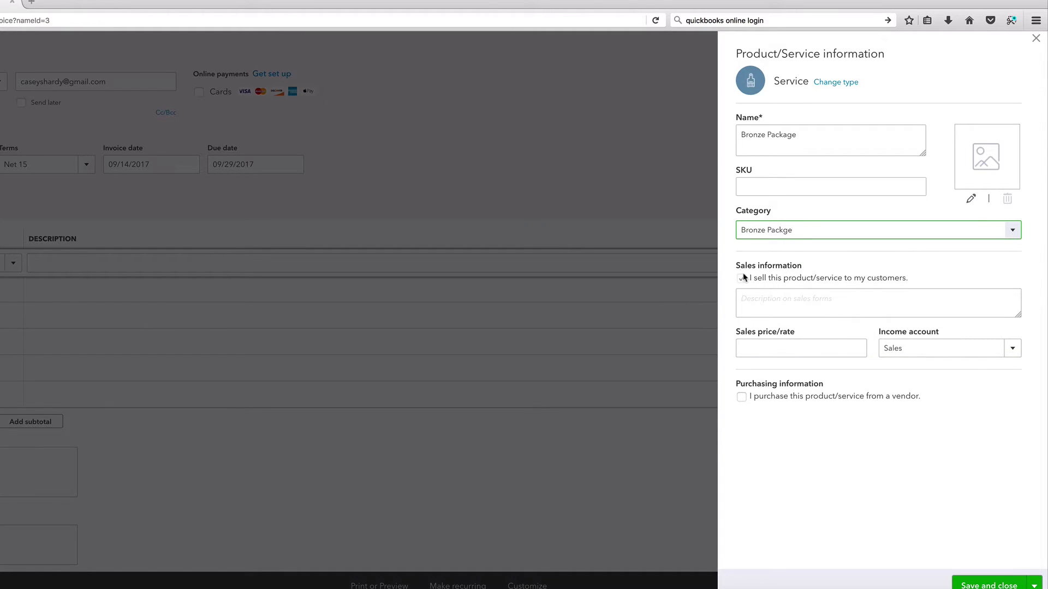
Step: Enter the sales description 'Full Car Wash, with 2 Layers Wax Coating'
{"action": "left_click", "coordinate": [782, 303]}
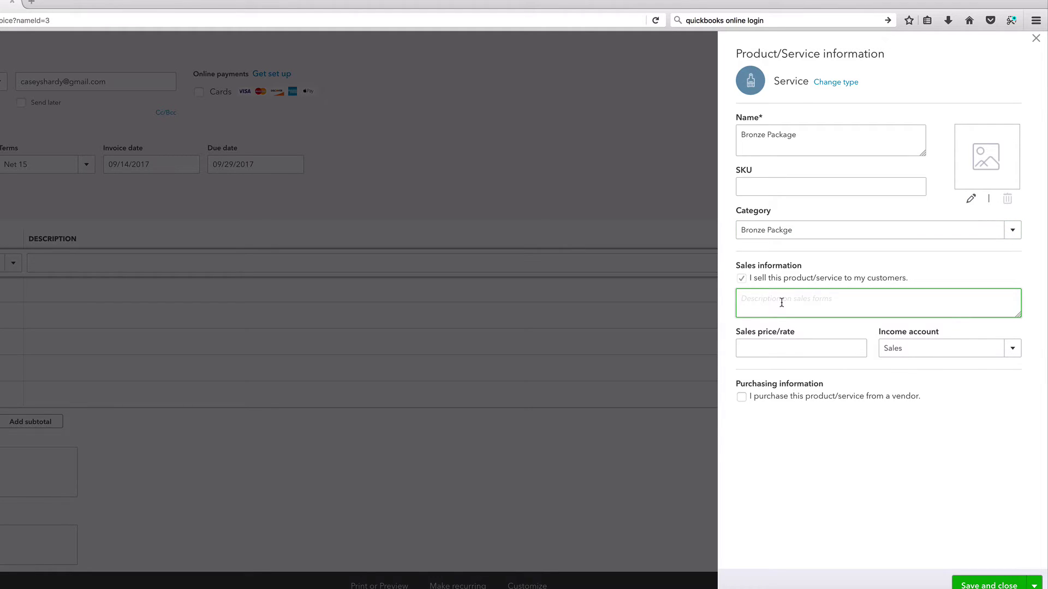
{"action": "type", "text": "Car"}
{"action": "key", "text": "BackSpace"}
{"action": "key", "text": "BackSpace"}
{"action": "type", "text": "Full Car"}
{"action": "type", "text": " Wash"}
{"action": "type", "text": ", "}
{"action": "type", "text": "with 2"}
{"action": "type", "text": " Layers Wa"}
{"action": "type", "text": "x Coating"}
Step: Set the sales price to 30 and keep Sales as the income account
{"action": "left_click", "coordinate": [791, 351]}
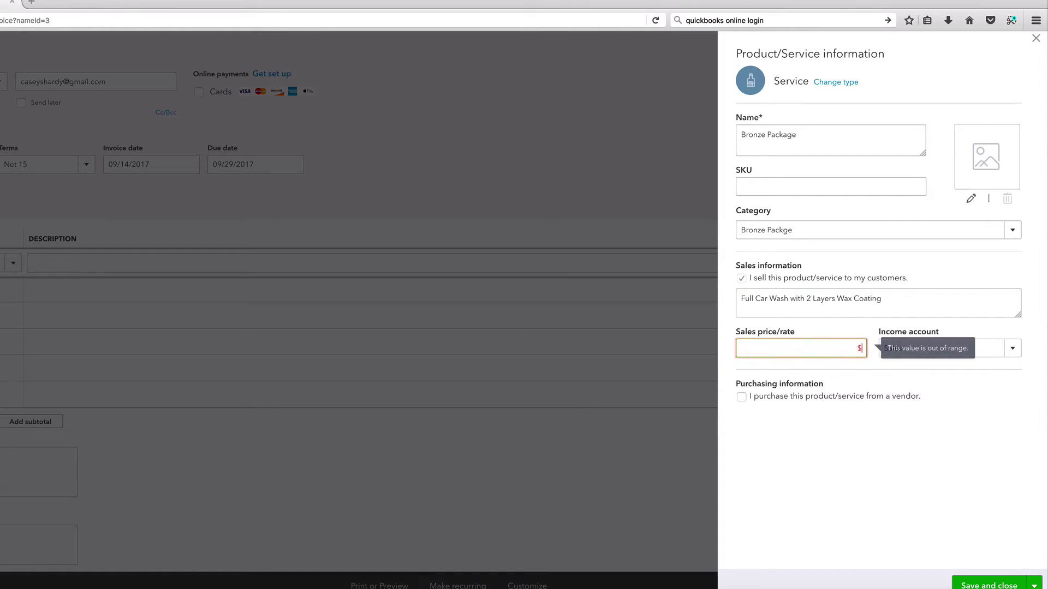
{"action": "type", "text": "30"}
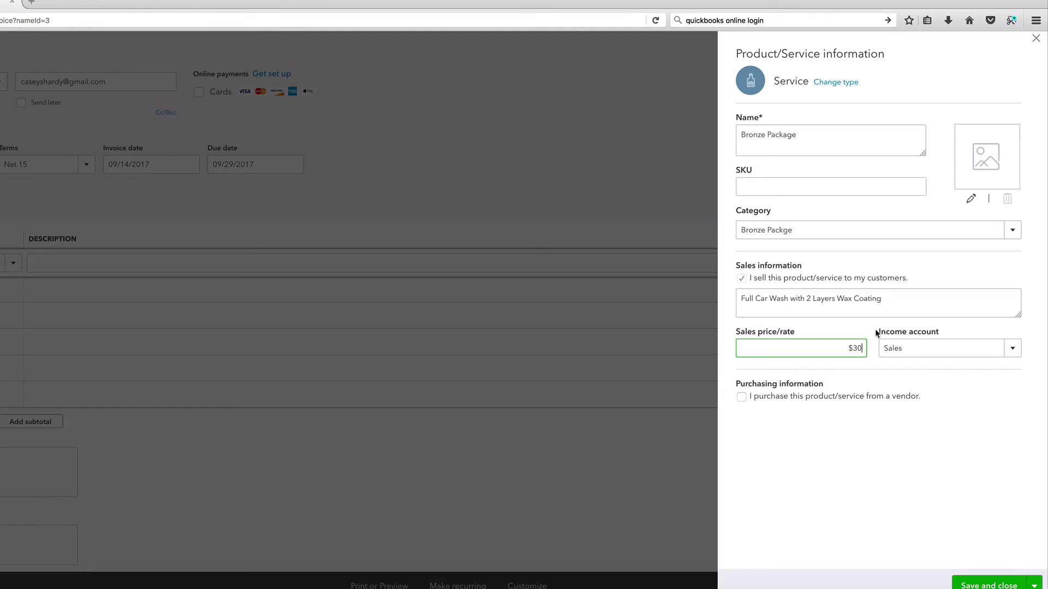
{"action": "left_click", "coordinate": [1012, 348]}
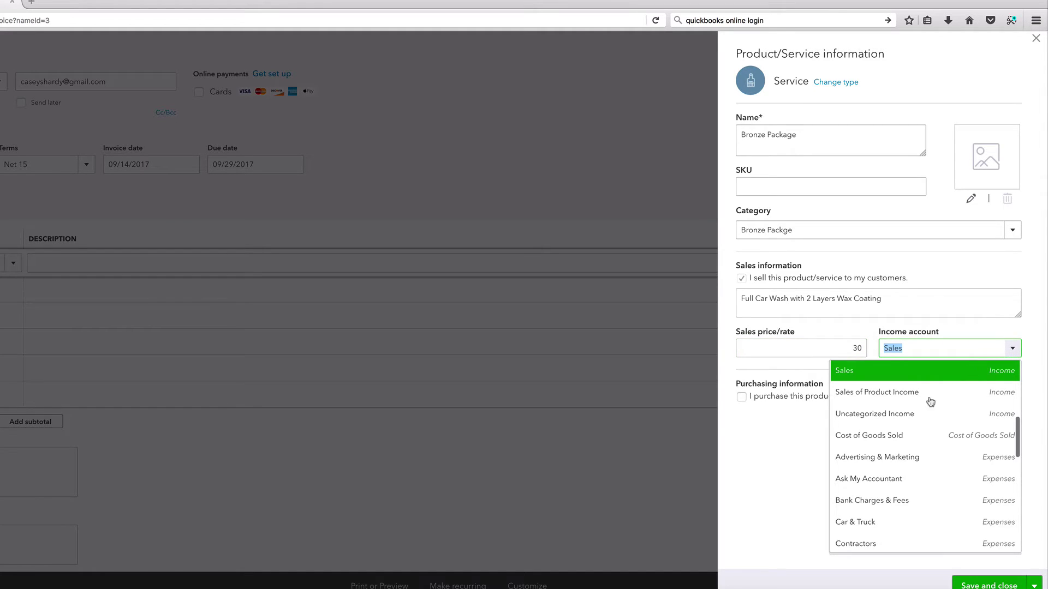
{"action": "left_click", "coordinate": [791, 450]}
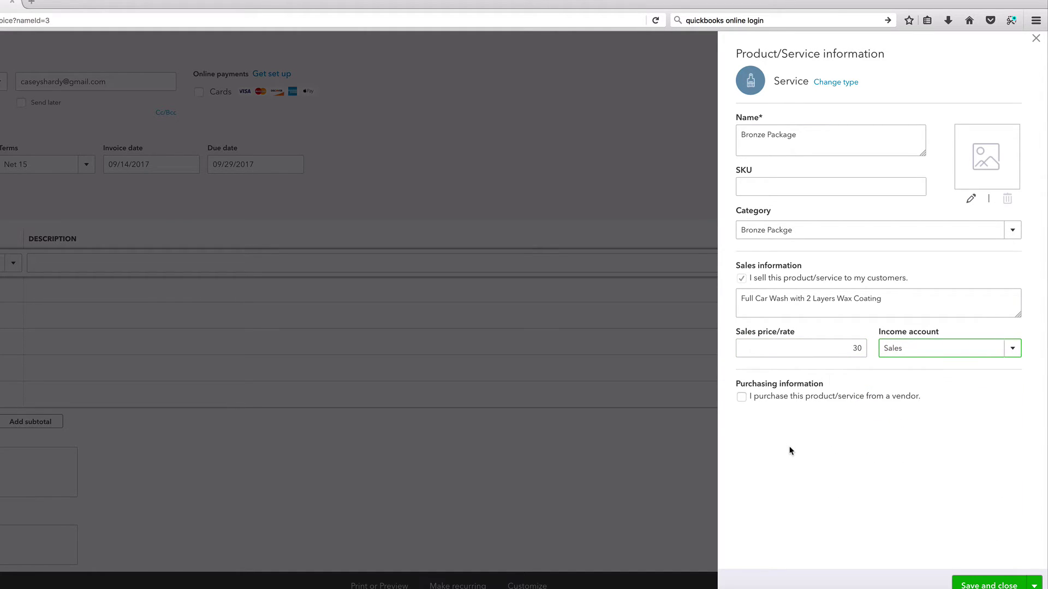
Step: Save the Bronze Package service so invoice line 1 bills it at 30, totalling $30.00
{"action": "left_click", "coordinate": [987, 587]}
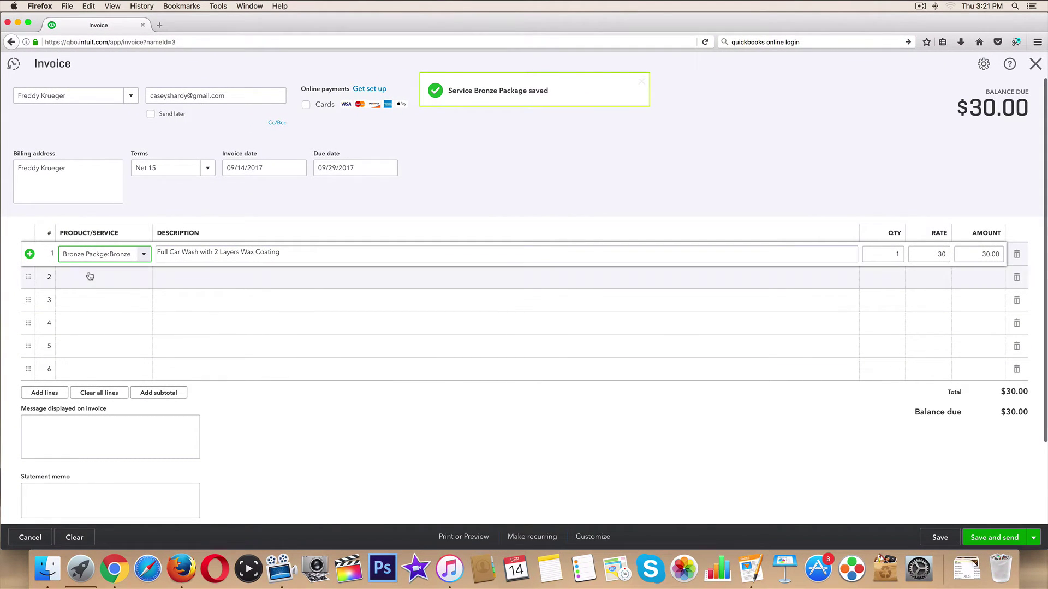
{"action": "left_click", "coordinate": [89, 276]}
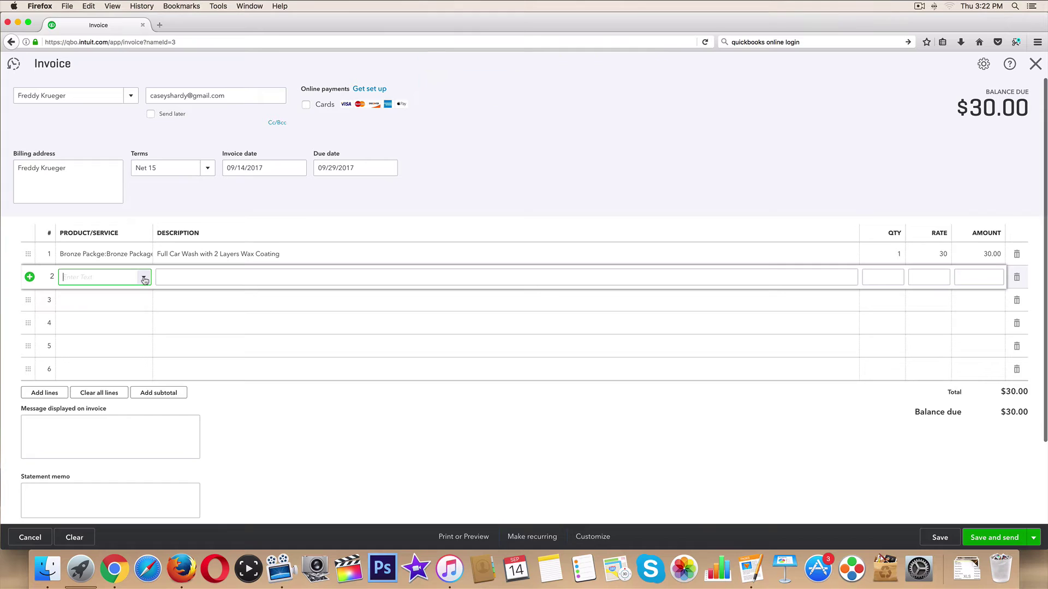
{"action": "left_click", "coordinate": [144, 277]}
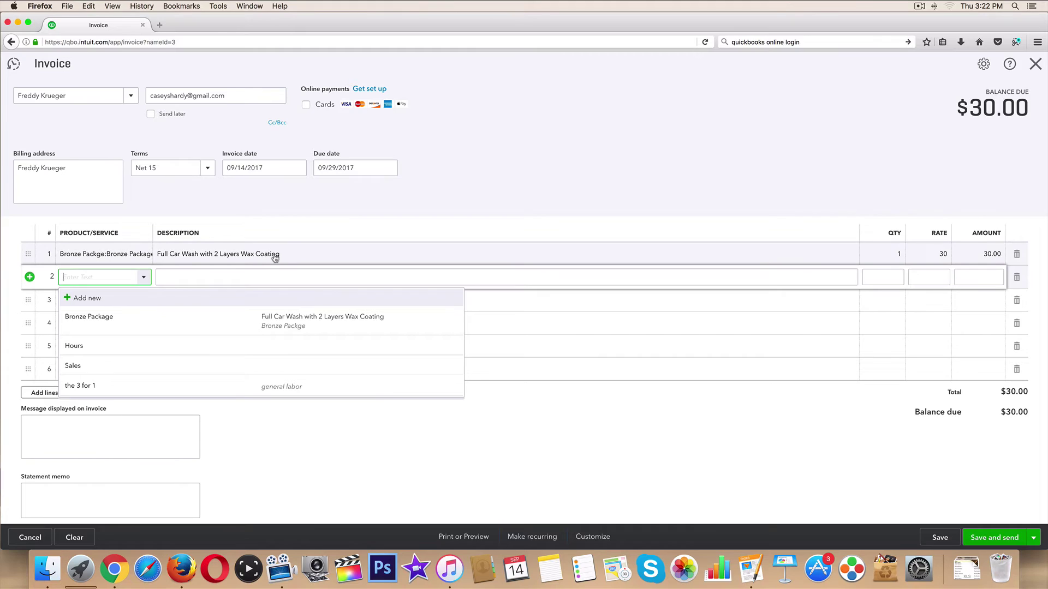
{"action": "left_click", "coordinate": [313, 450]}
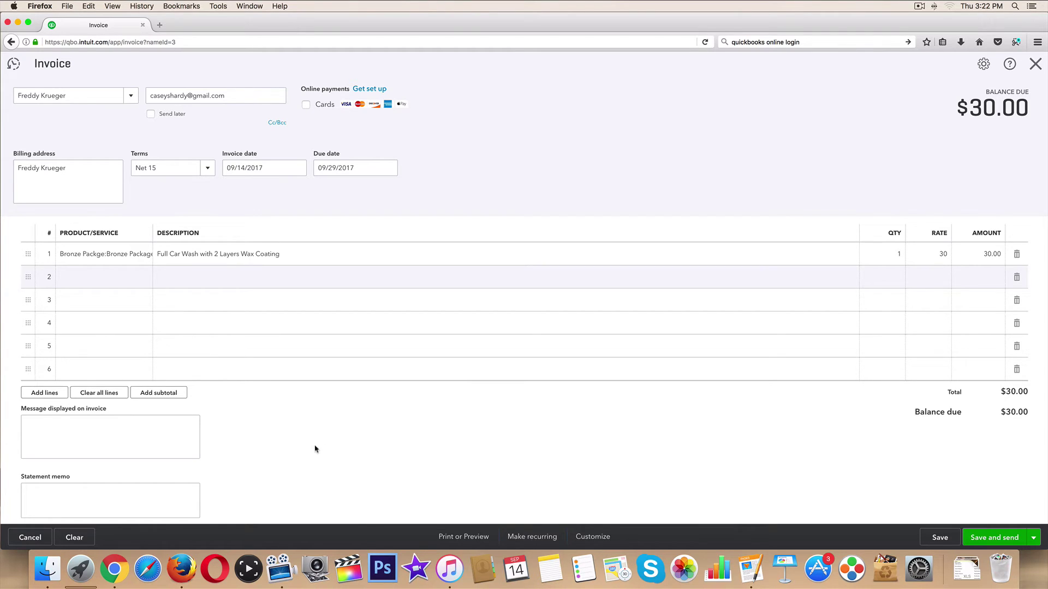
{"action": "scroll", "coordinate": [317, 447], "scroll_direction": "down", "scroll_amount": 3}
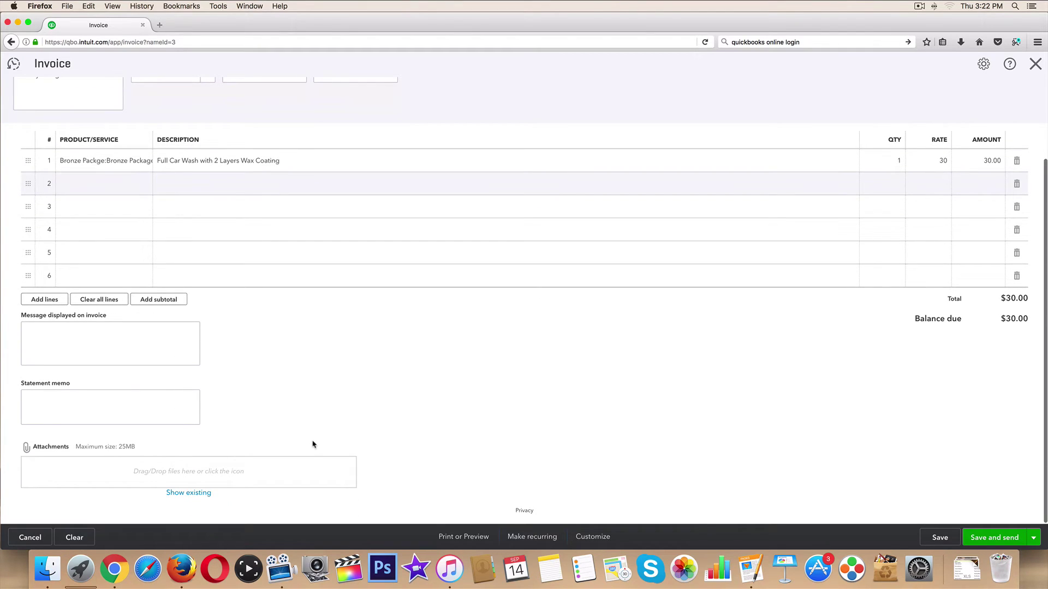
Step: Save invoice 1002 and review its print preview with the $30.00 Bronze Package line
{"action": "left_click", "coordinate": [461, 538]}
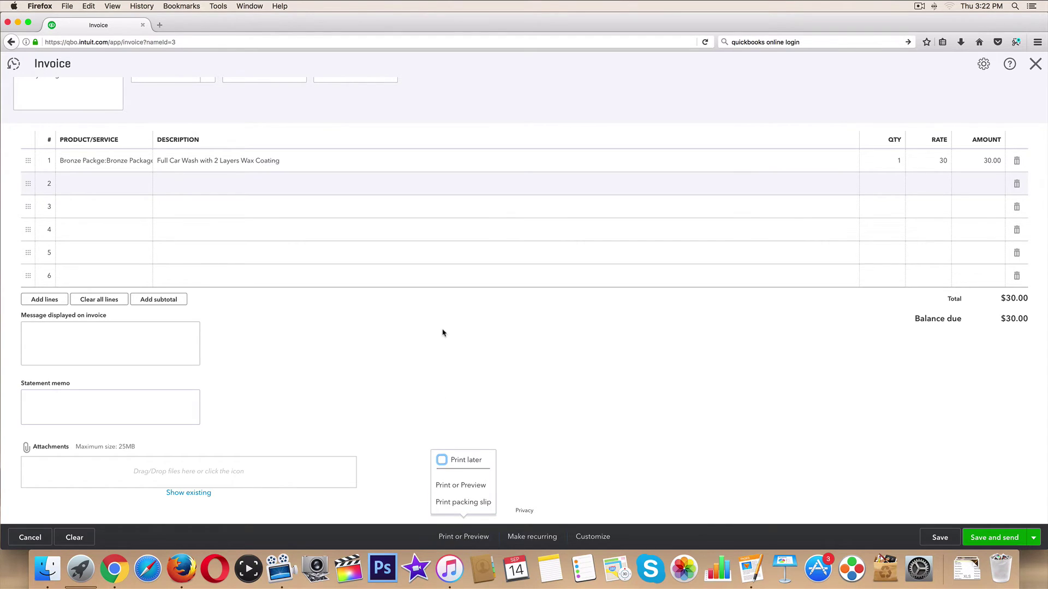
{"action": "left_click", "coordinate": [456, 487]}
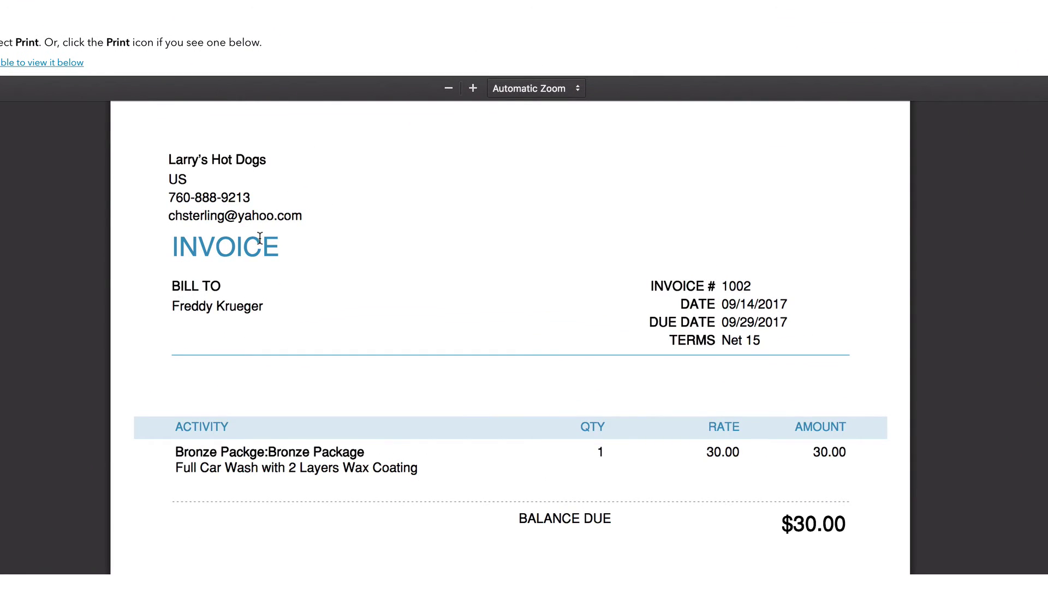
{"action": "scroll", "coordinate": [240, 396], "scroll_direction": "down", "scroll_amount": 2}
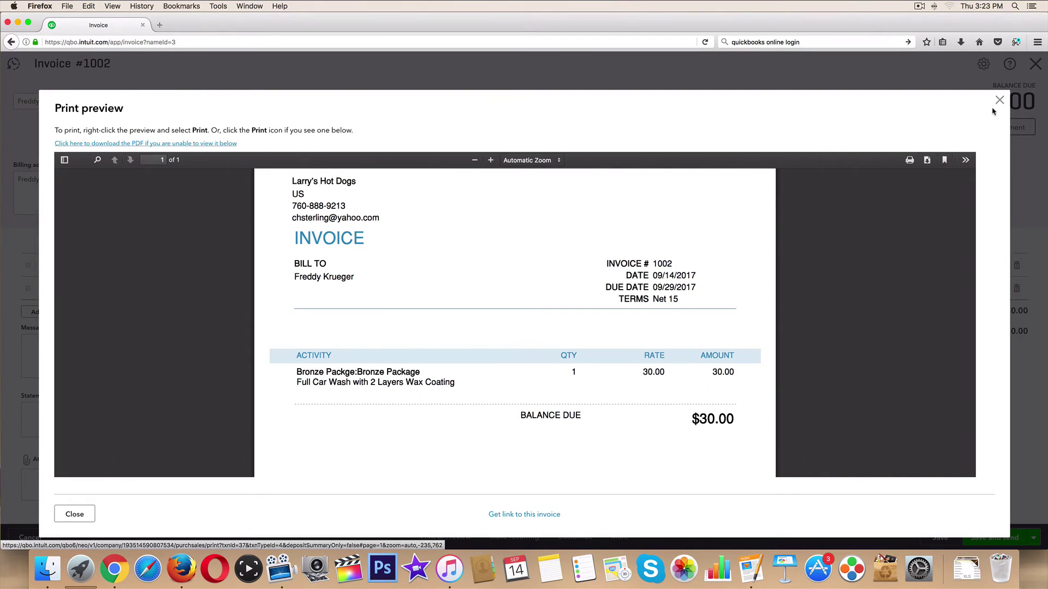
Step: Close the preview and email invoice 1002 to the customer
{"action": "left_click", "coordinate": [999, 100]}
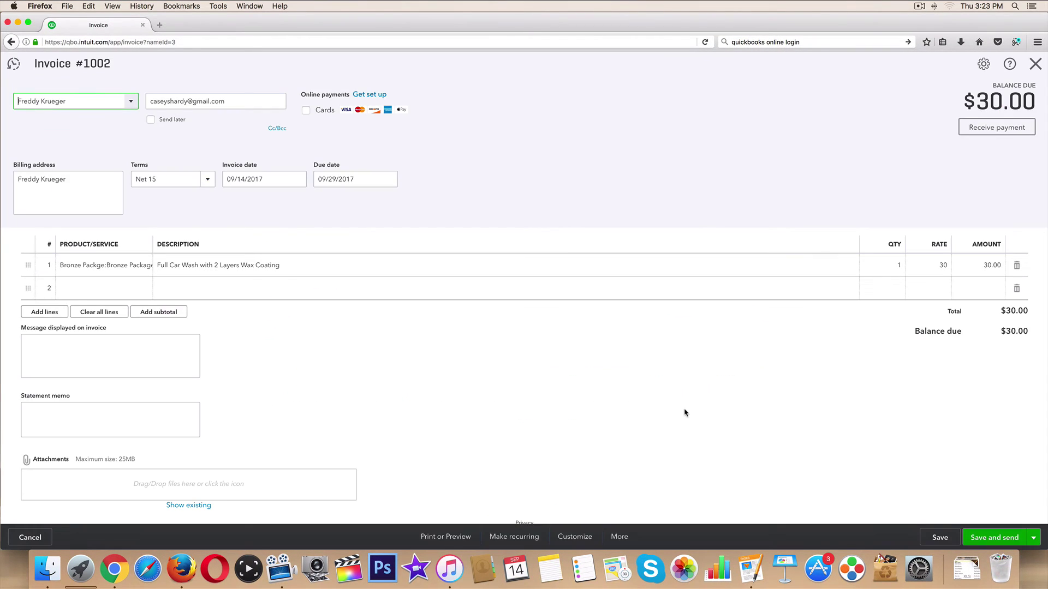
{"action": "left_click", "coordinate": [980, 536]}
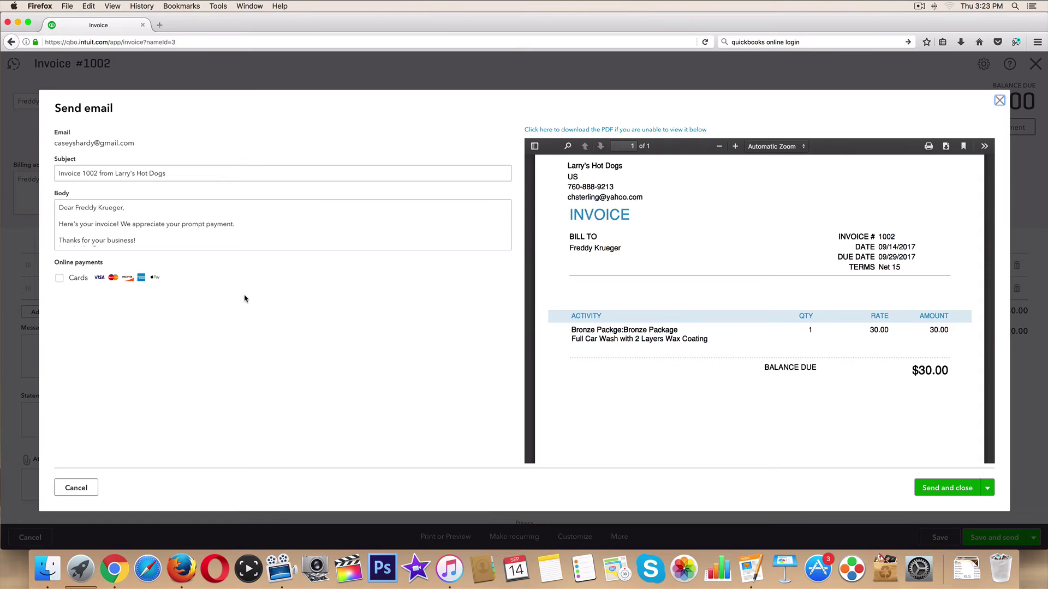
{"action": "left_click", "coordinate": [948, 490]}
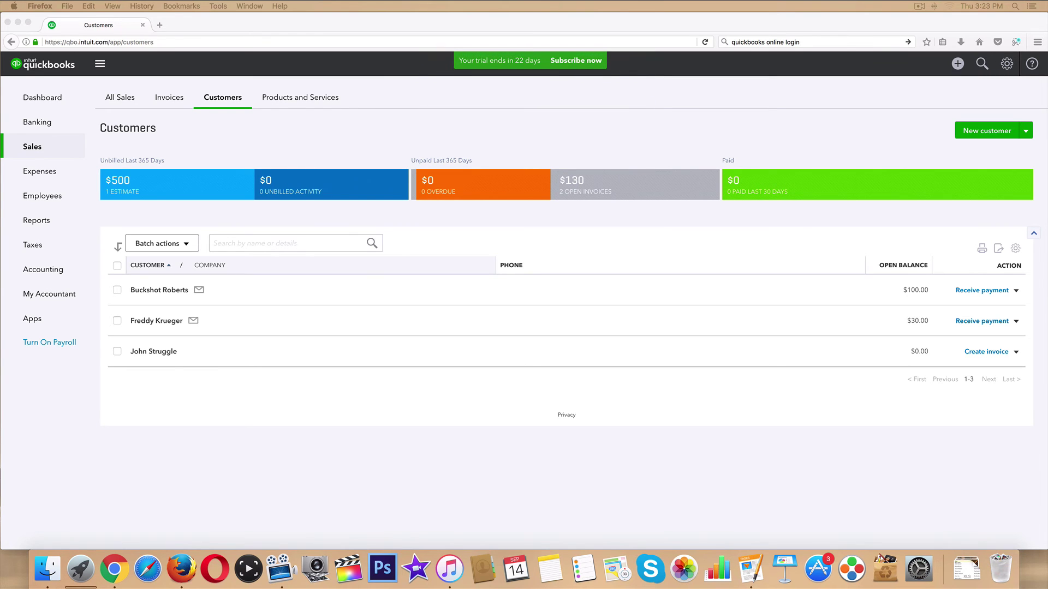
Step: Open the Invoice 1002 email from Larry's Hot Dogs in the customer's Gmail inbox
{"action": "left_click", "coordinate": [113, 569]}
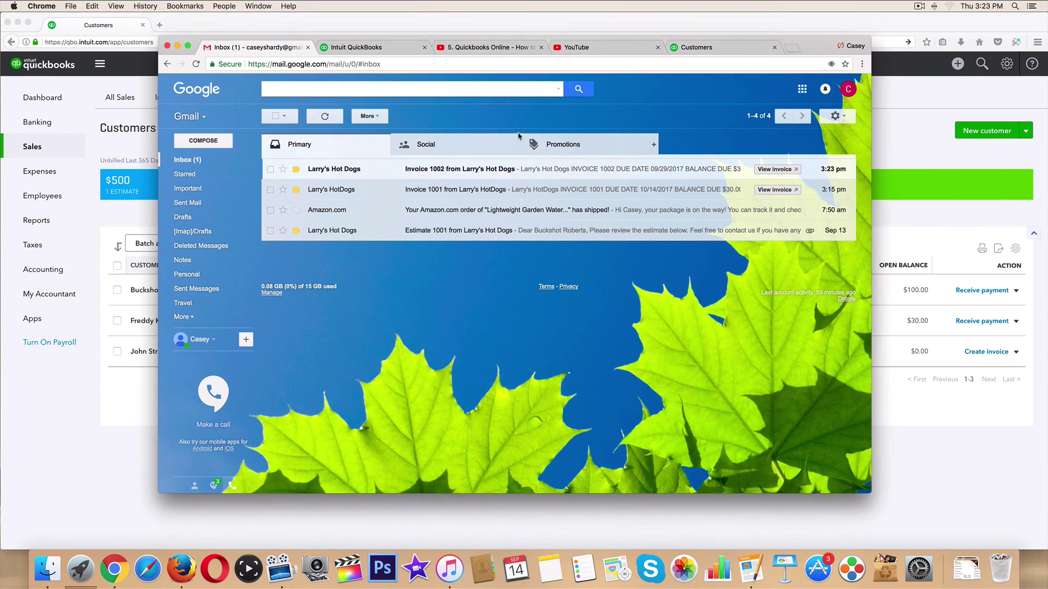
{"action": "left_click", "coordinate": [459, 170]}
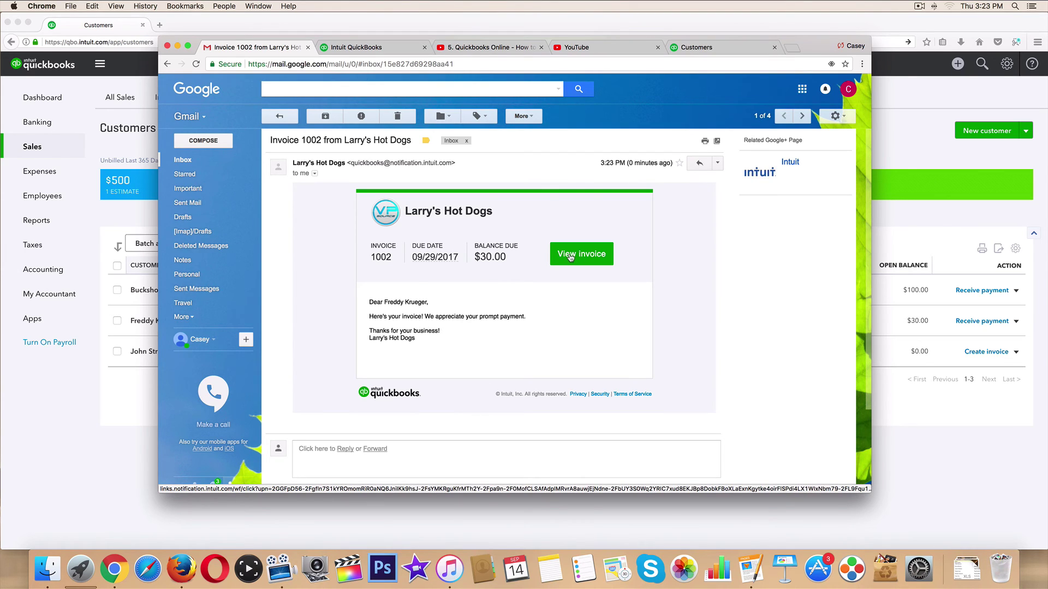
Step: Open the online copy of invoice 1002 from the email and scroll through it
{"action": "left_click", "coordinate": [570, 257]}
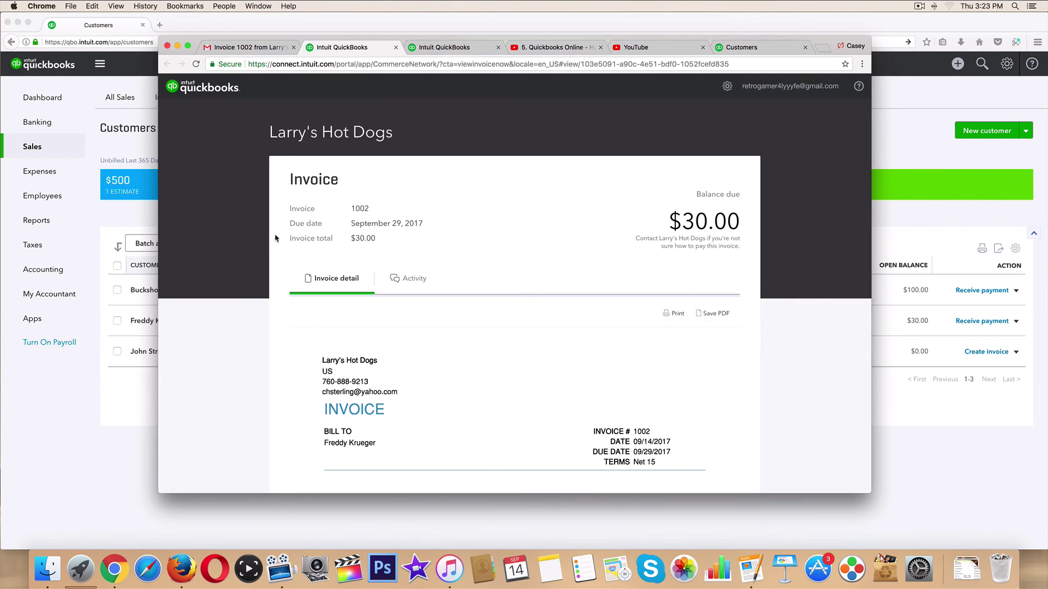
{"action": "scroll", "coordinate": [228, 223], "scroll_direction": "down", "scroll_amount": 3}
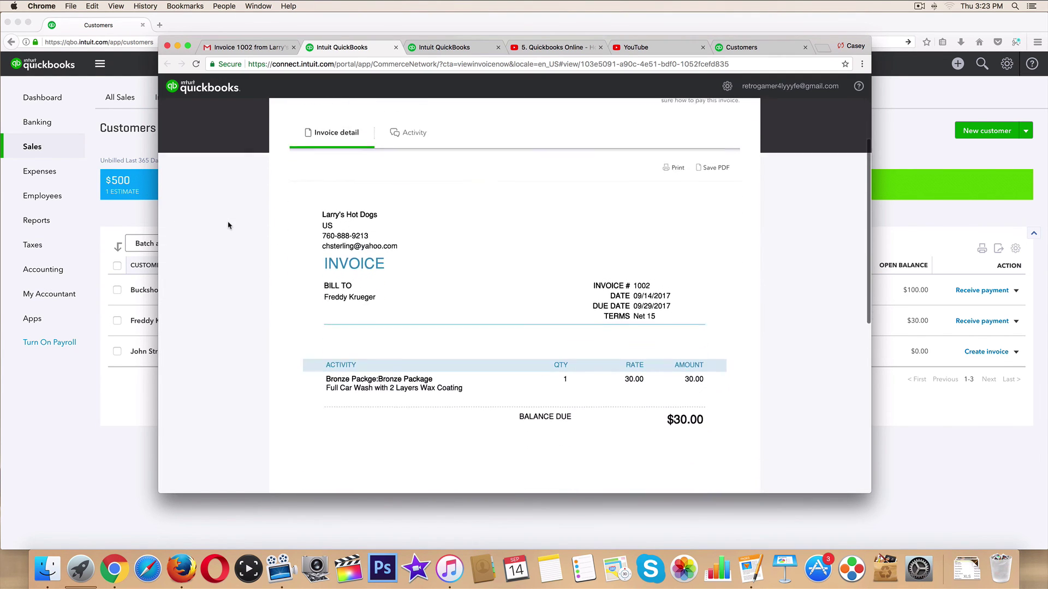
{"action": "scroll", "coordinate": [228, 226], "scroll_direction": "up", "scroll_amount": 3}
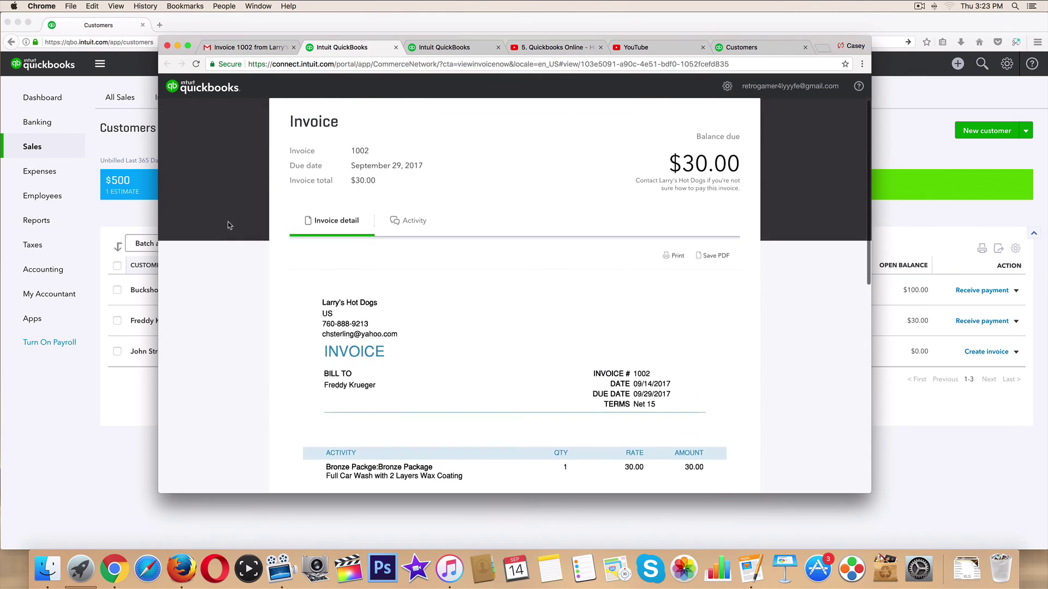
{"action": "scroll", "coordinate": [228, 225], "scroll_direction": "up", "scroll_amount": 2}
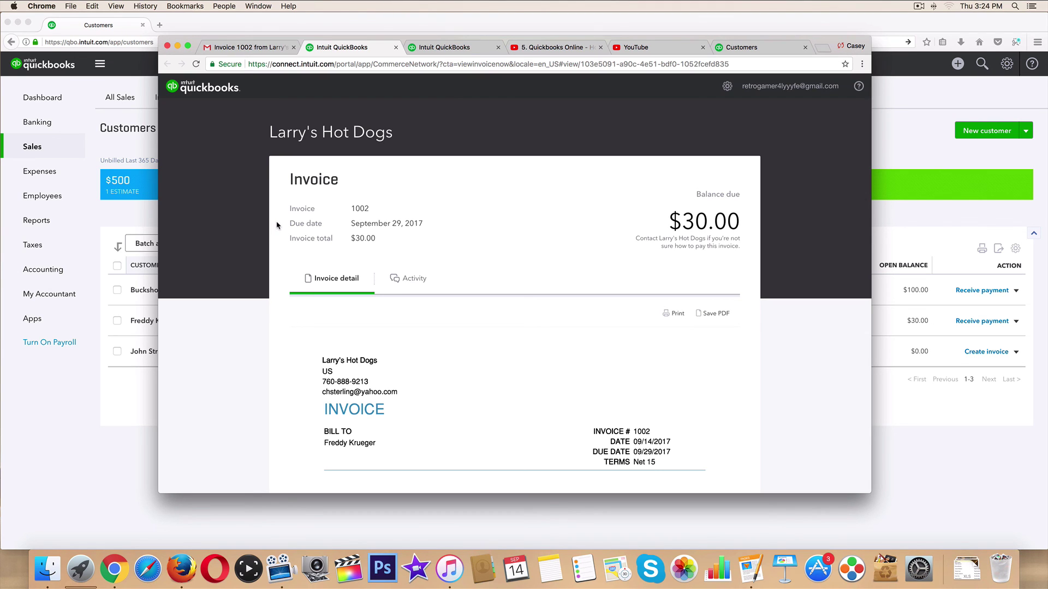
{"action": "scroll", "coordinate": [275, 226], "scroll_direction": "down", "scroll_amount": 3}
{"action": "scroll", "coordinate": [277, 225], "scroll_direction": "up", "scroll_amount": 3}
{"action": "scroll", "coordinate": [338, 217], "scroll_direction": "down", "scroll_amount": 5}
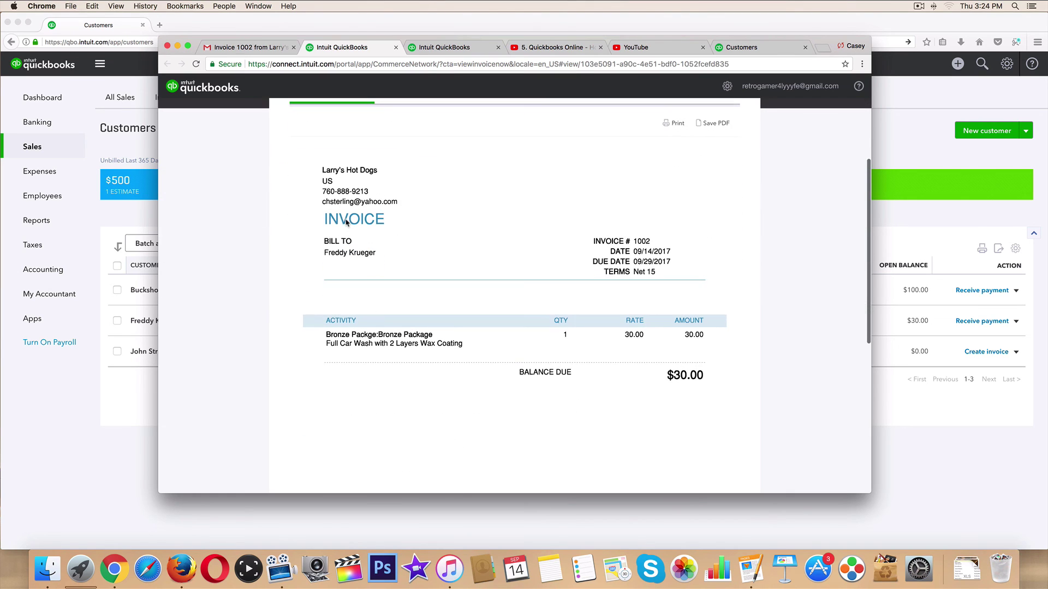